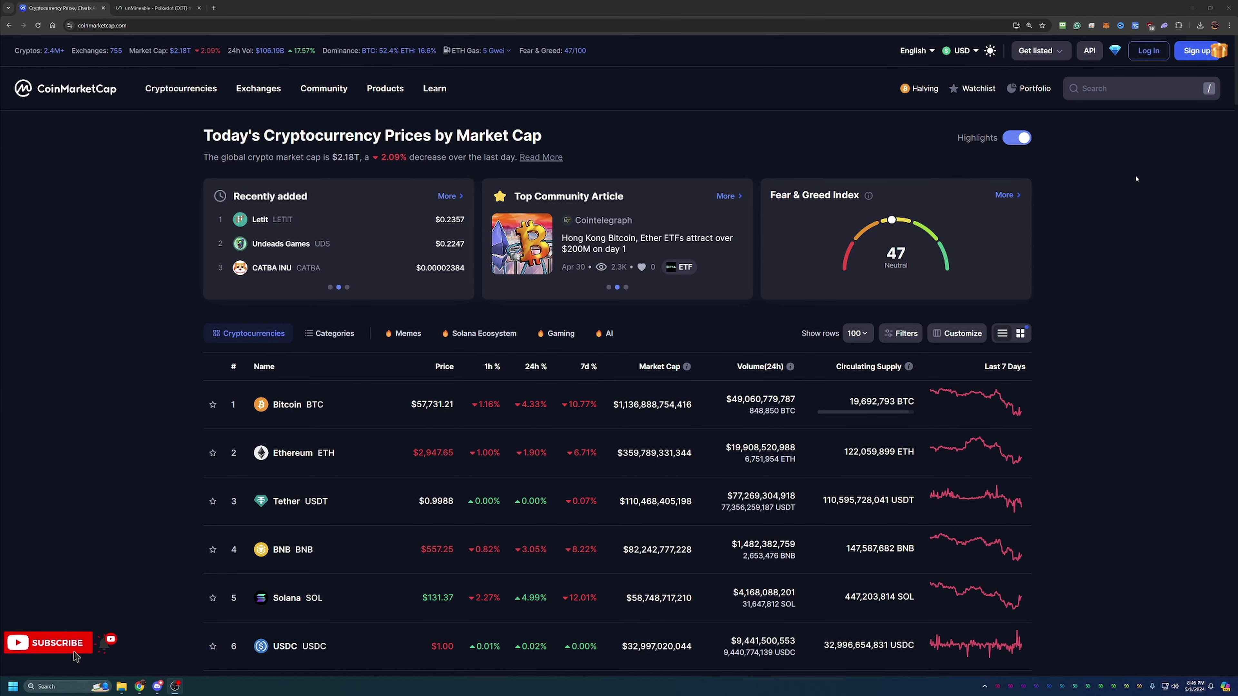
Scroll the CoinMarketCap ranking down to Polkadot at #14, then back up toward the top
scroll(1133, 177, down, 3)
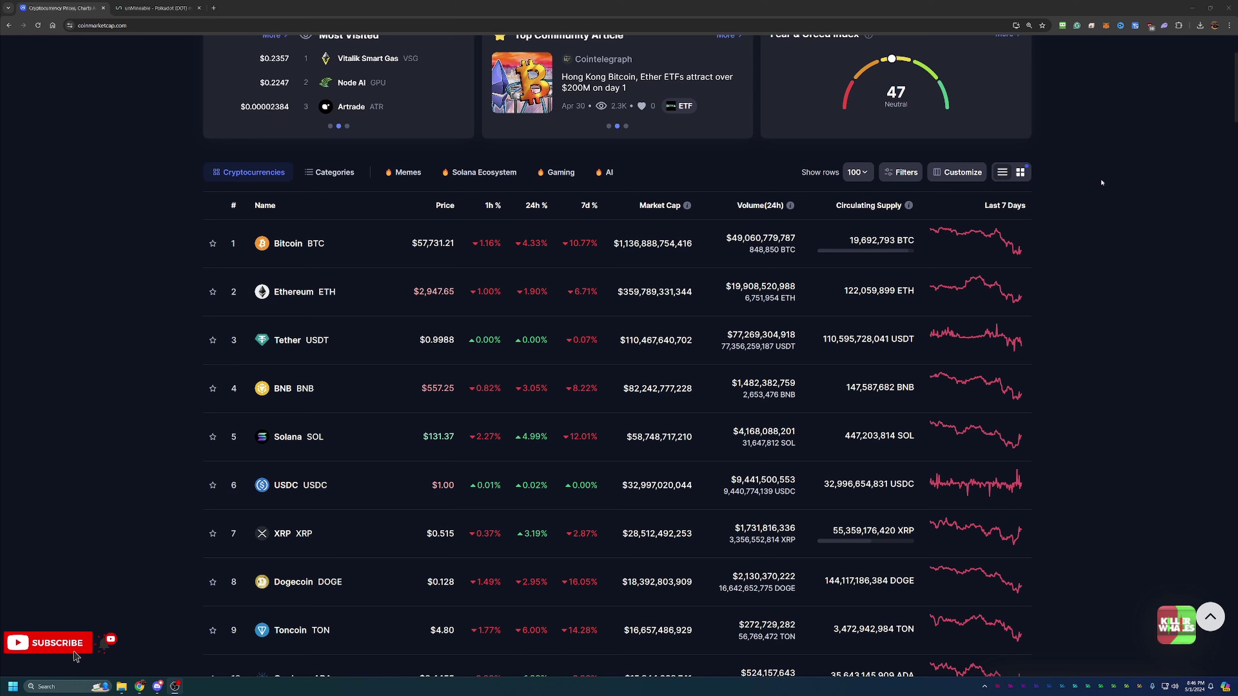
scroll(1049, 229, down, 2)
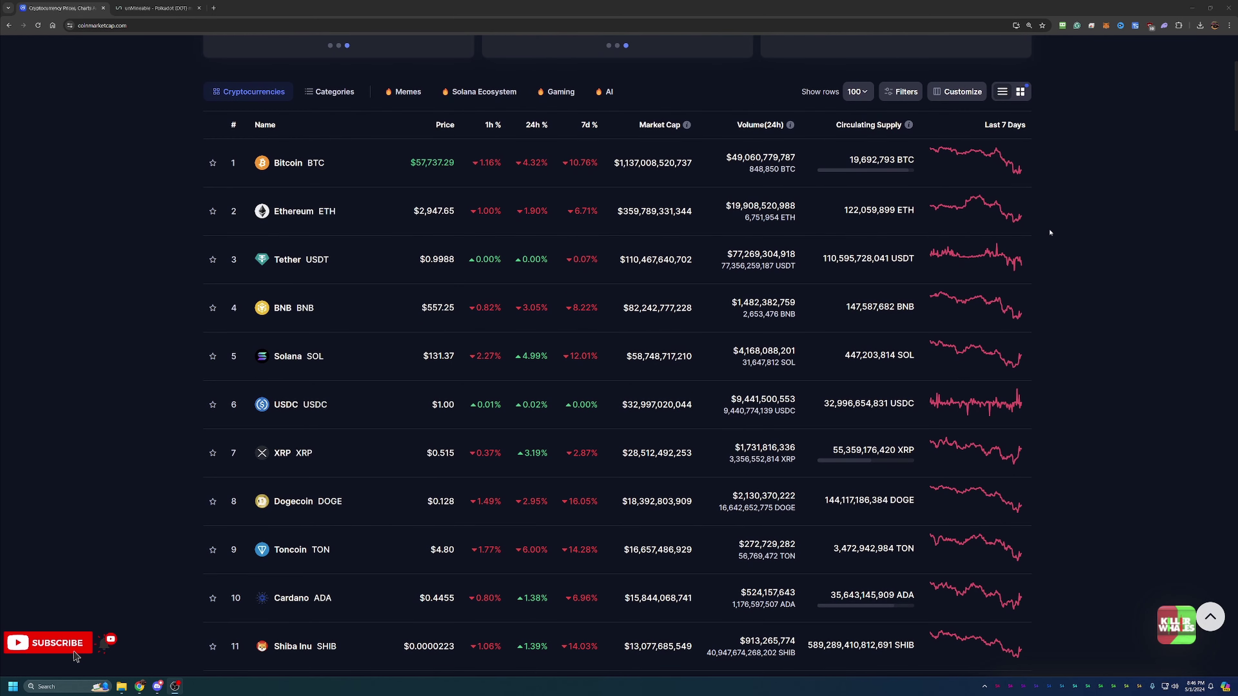
scroll(1033, 231, down, 2)
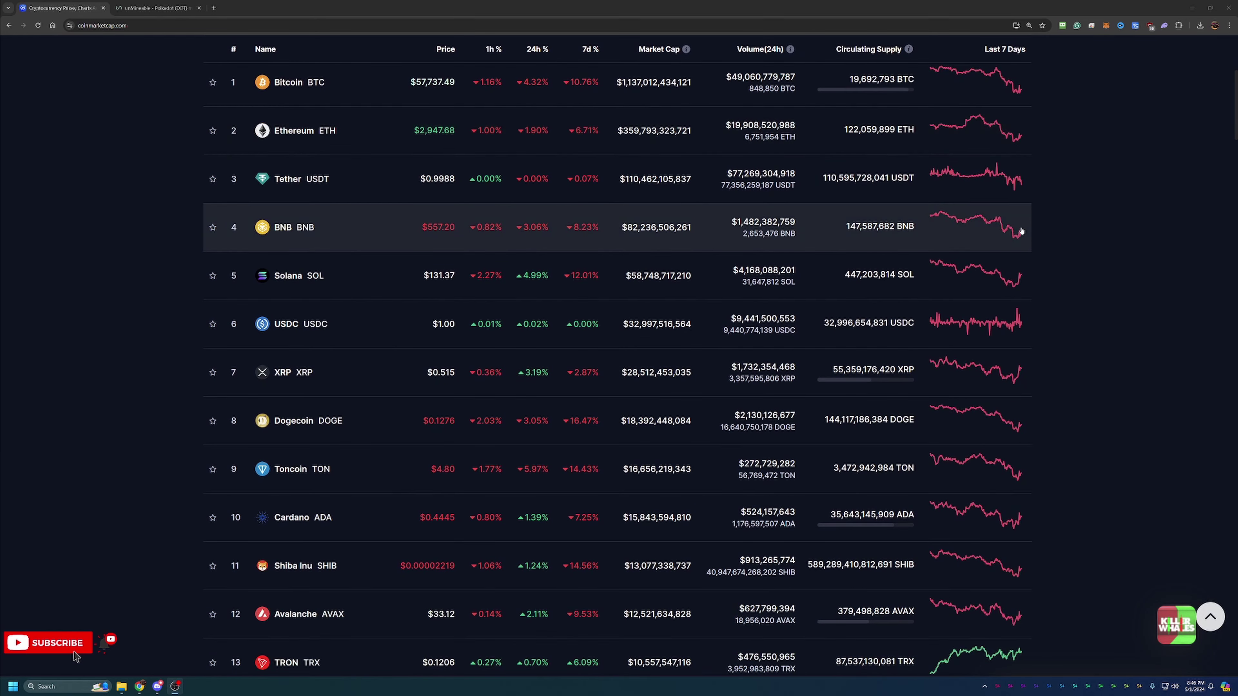
scroll(1020, 231, down, 2)
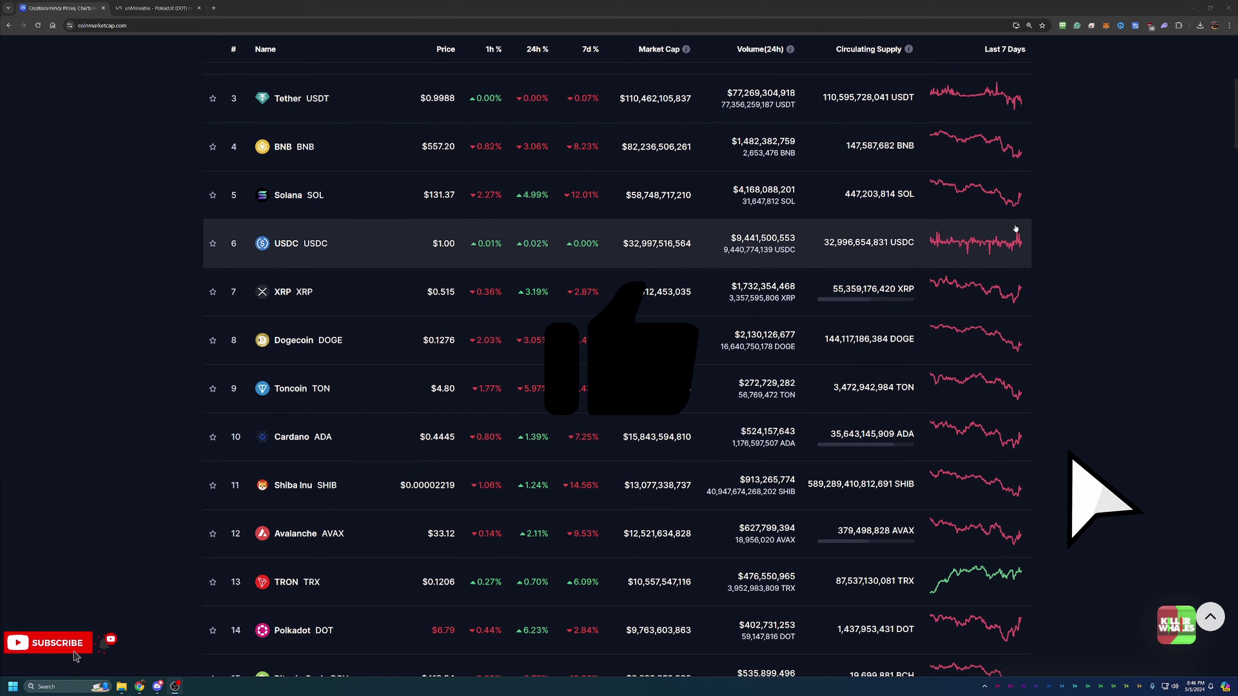
scroll(1014, 230, down, 1)
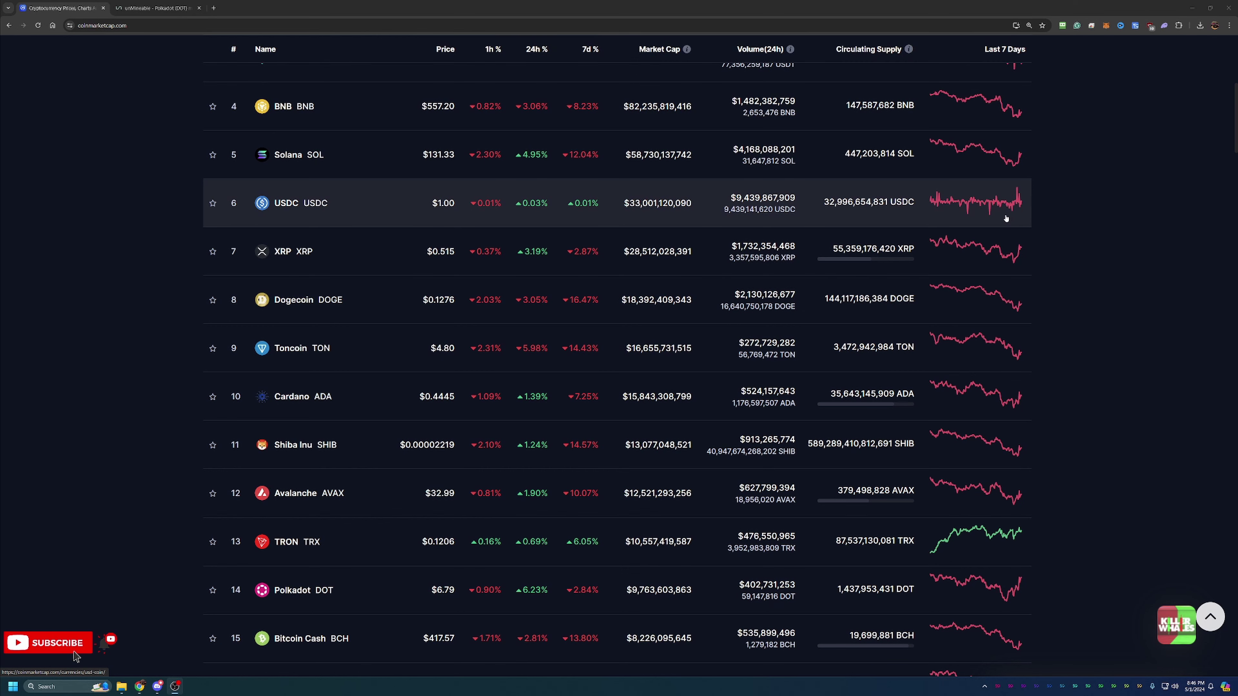
scroll(1165, 293, up, 8)
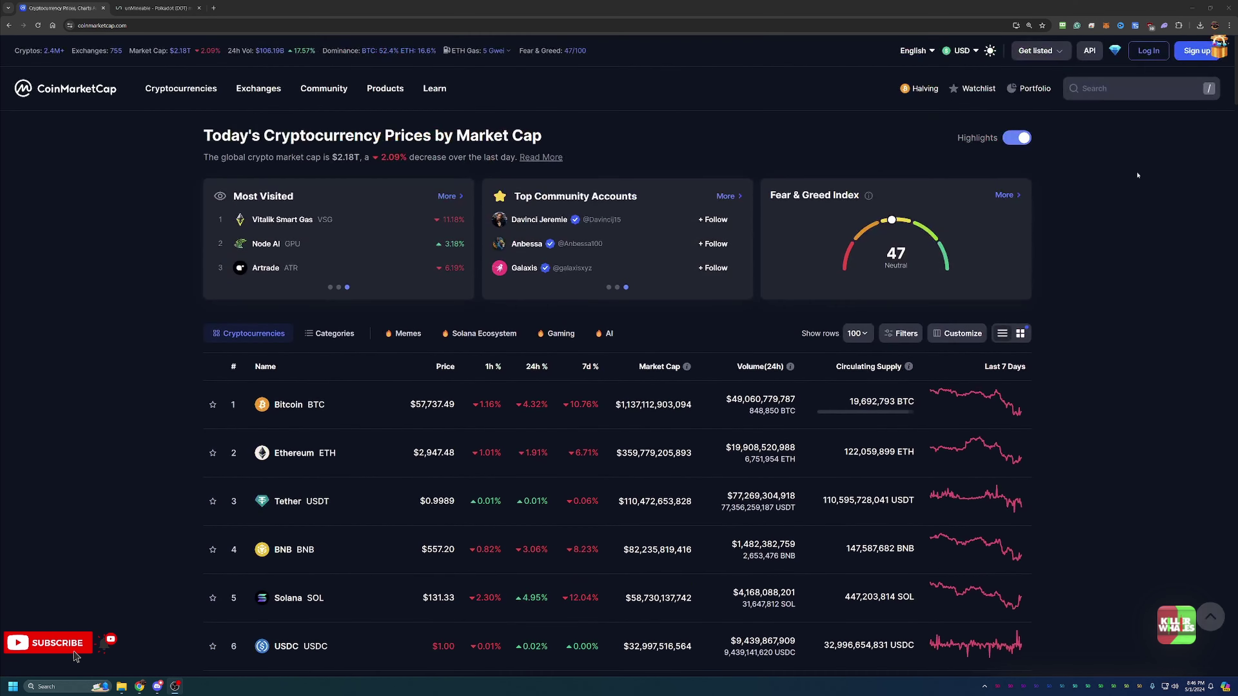
Search for Polkadot and show its DOT price chart over the All timeframe
click(1141, 92)
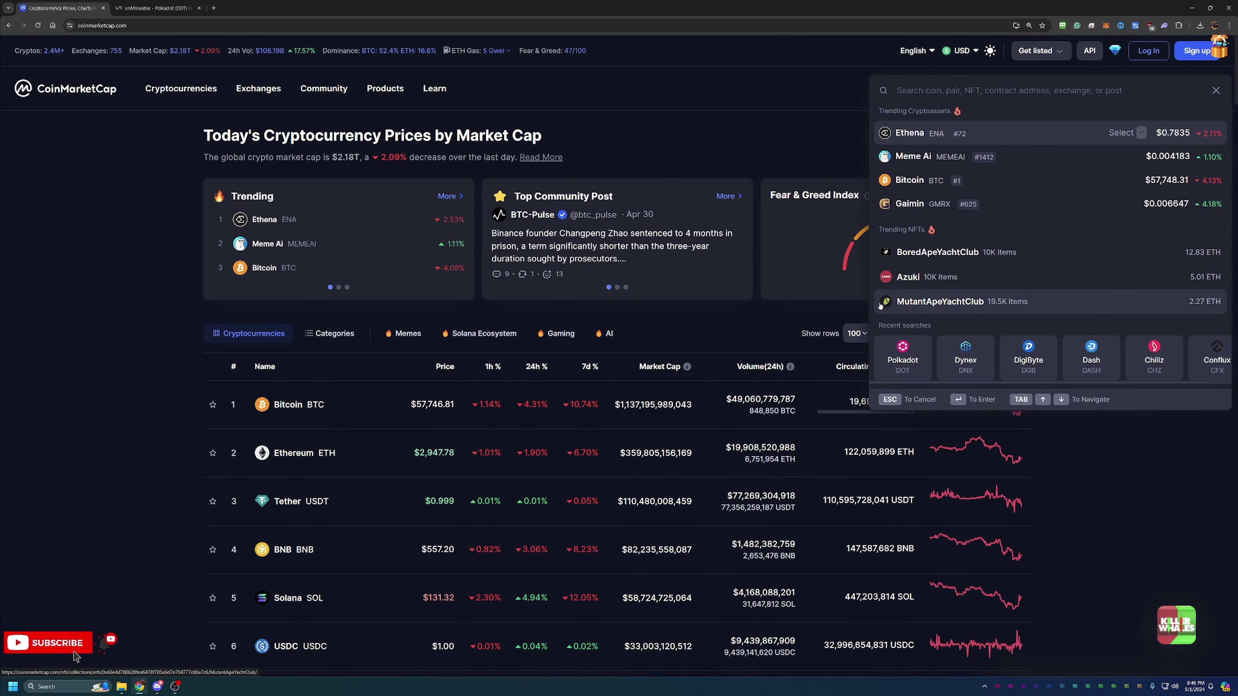
click(901, 352)
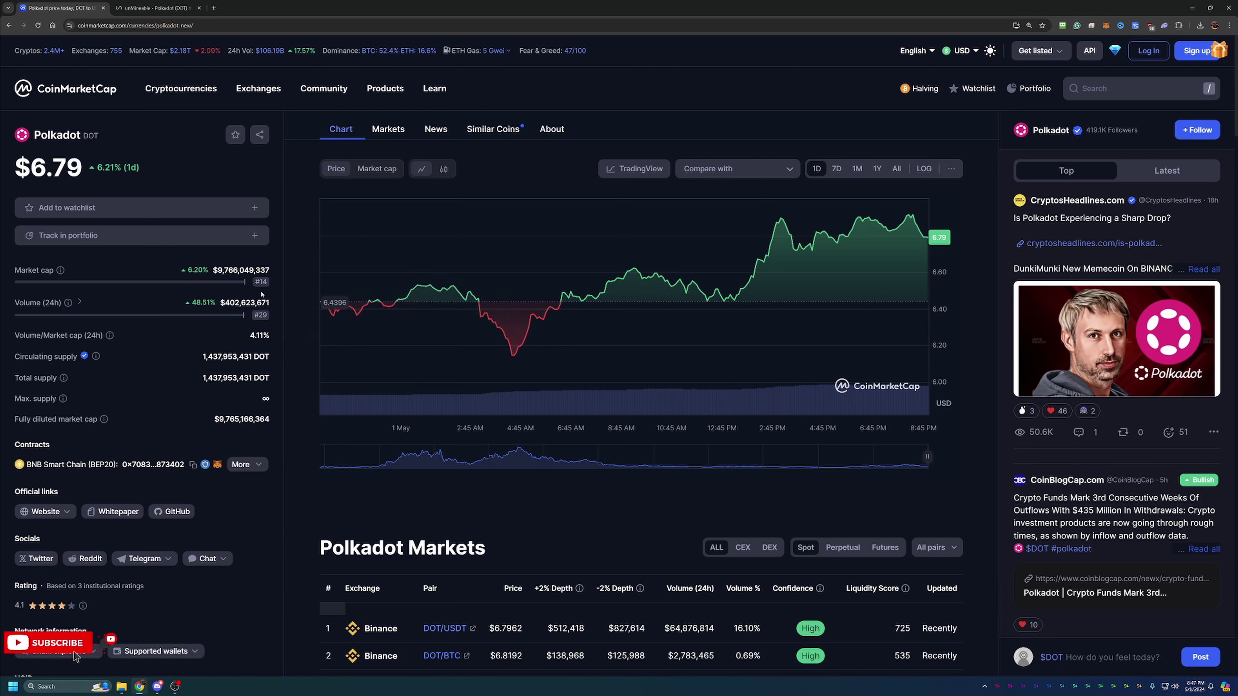
click(897, 168)
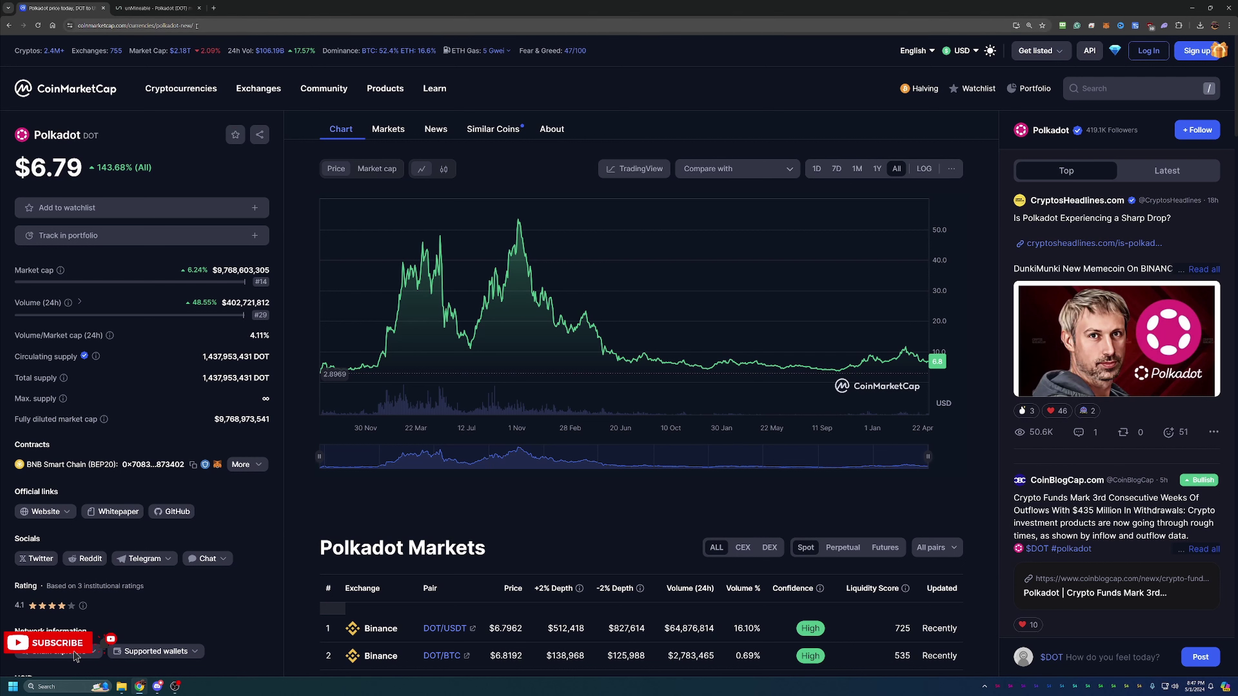
Switch to unMineable and scroll to the Kawpow server kp.unmineable.com with SSL ports 4444 and 443
click(166, 3)
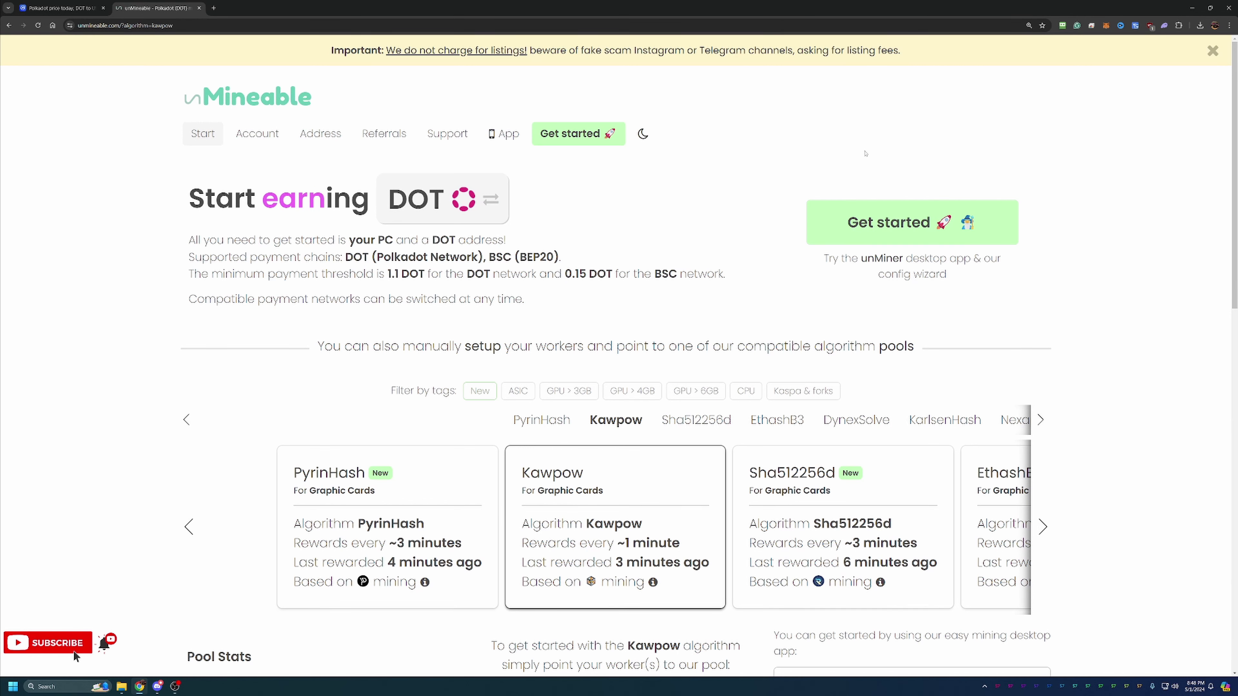
scroll(811, 321, down, 4)
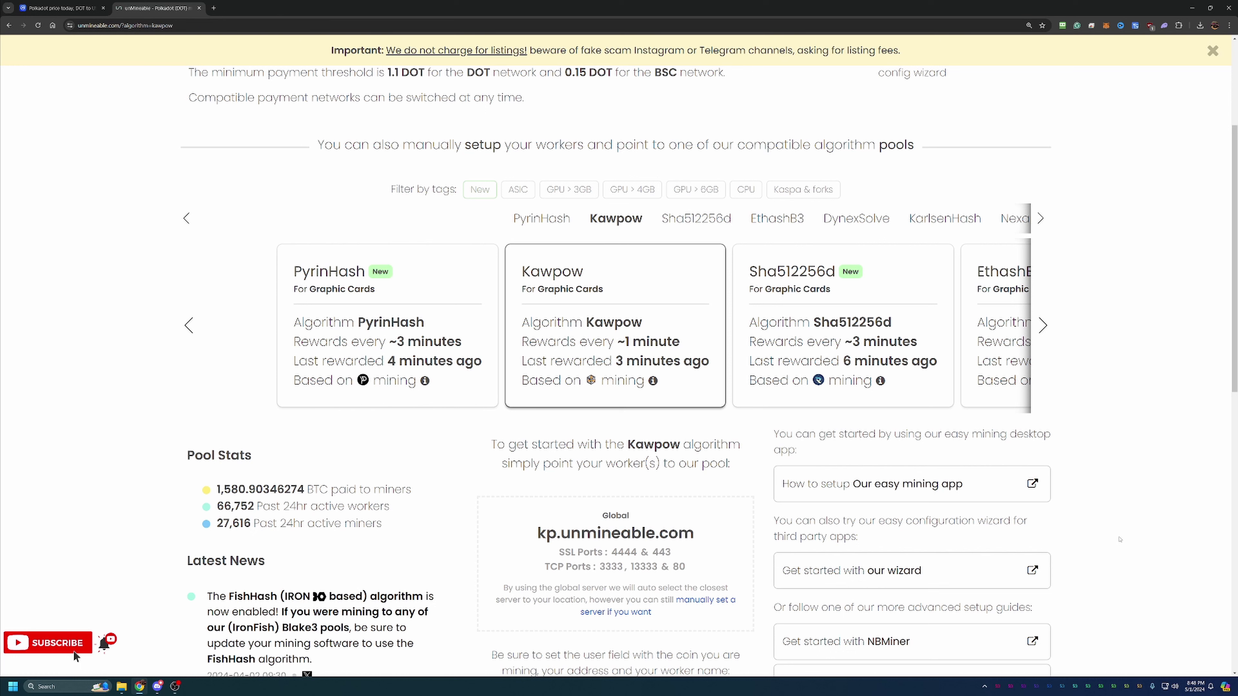
Start the unMineable wizard in Basic mode with GPU hardware and the Kawpow algorithm
click(960, 571)
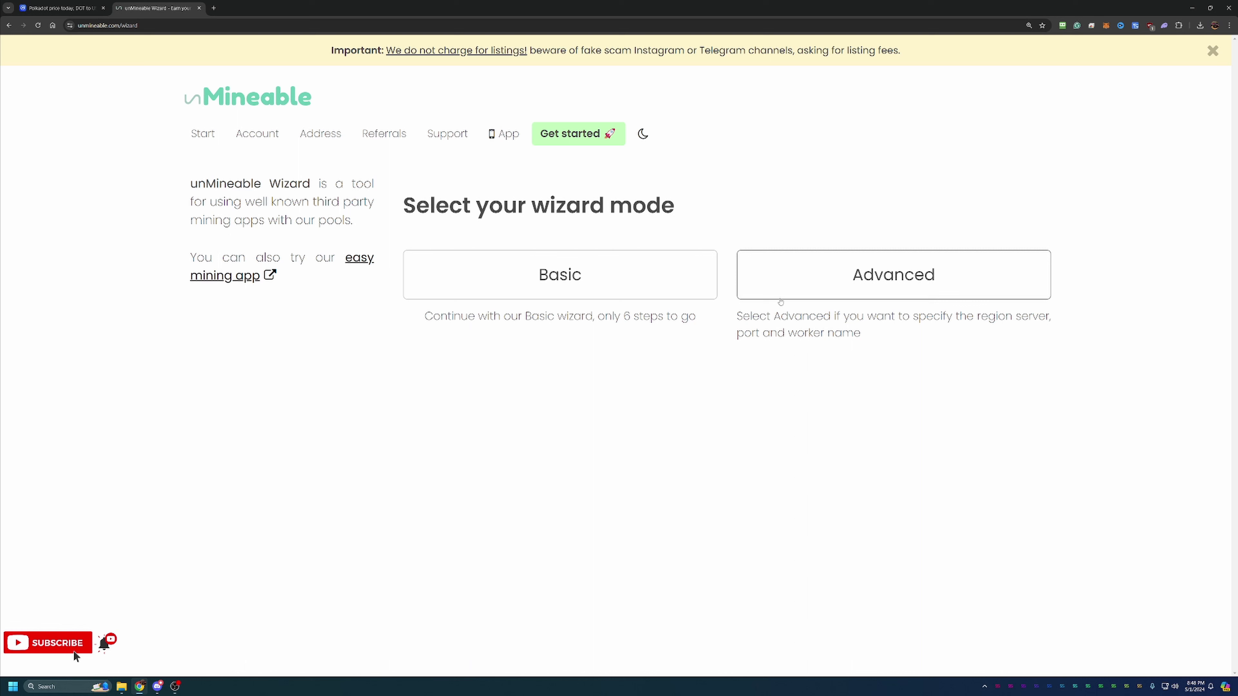
click(494, 267)
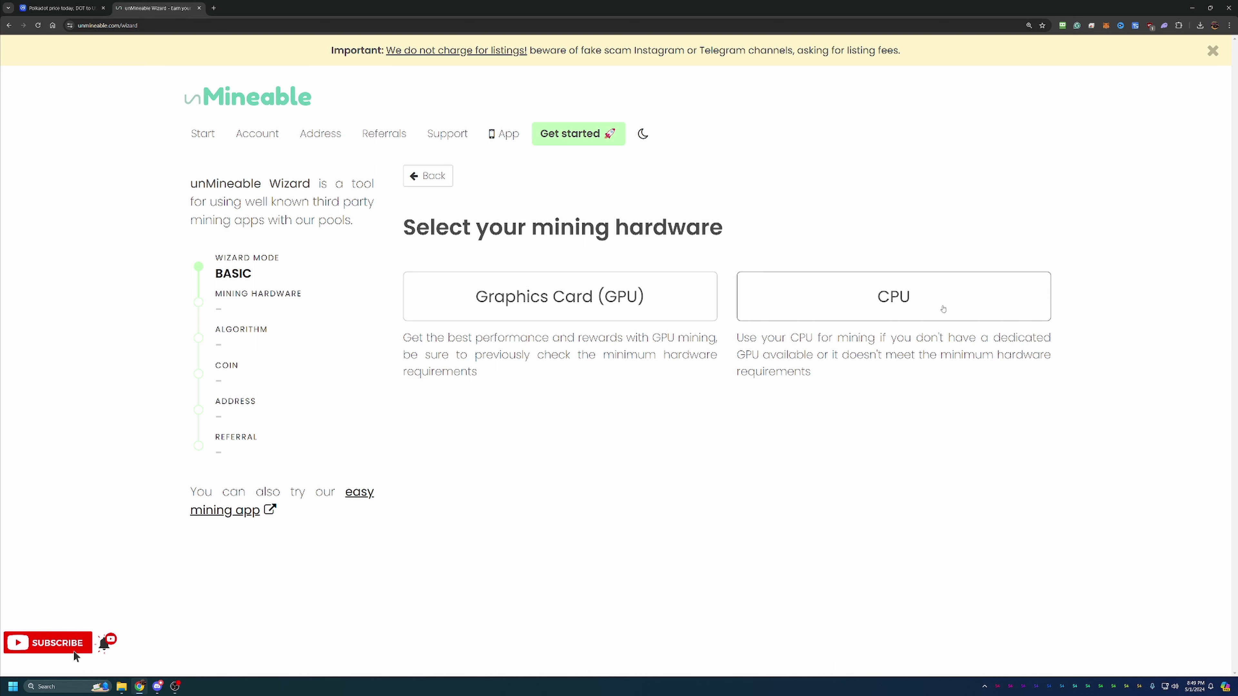
click(668, 302)
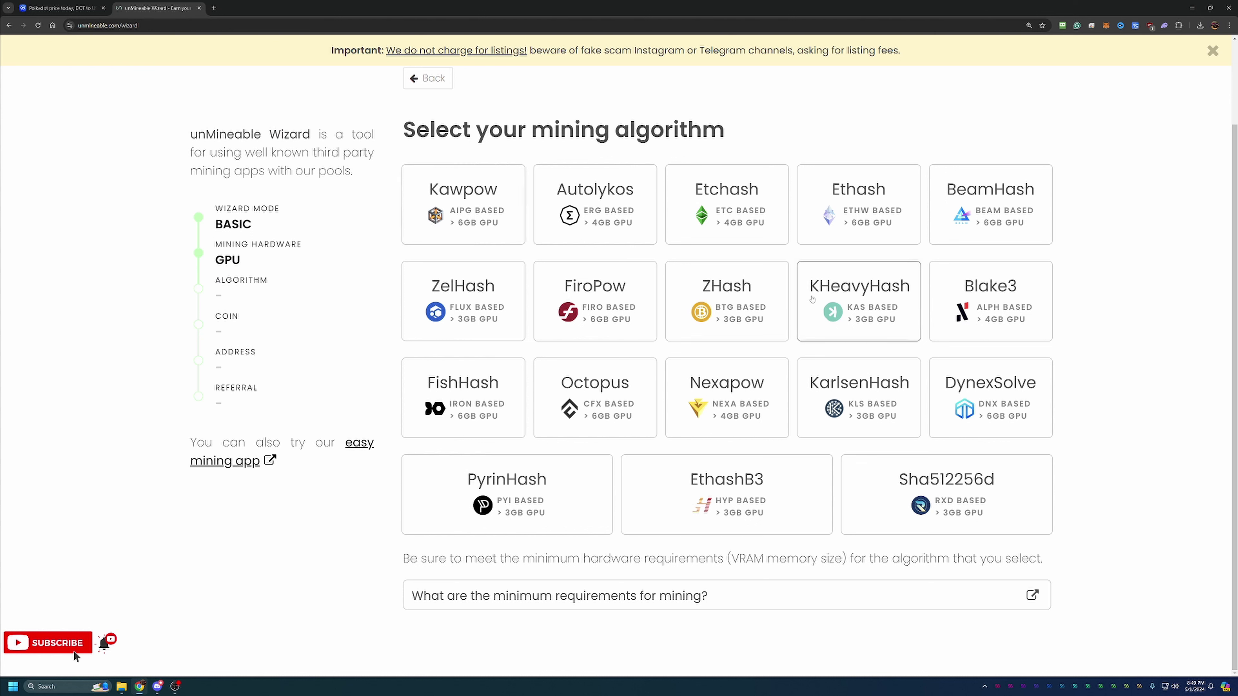
click(508, 179)
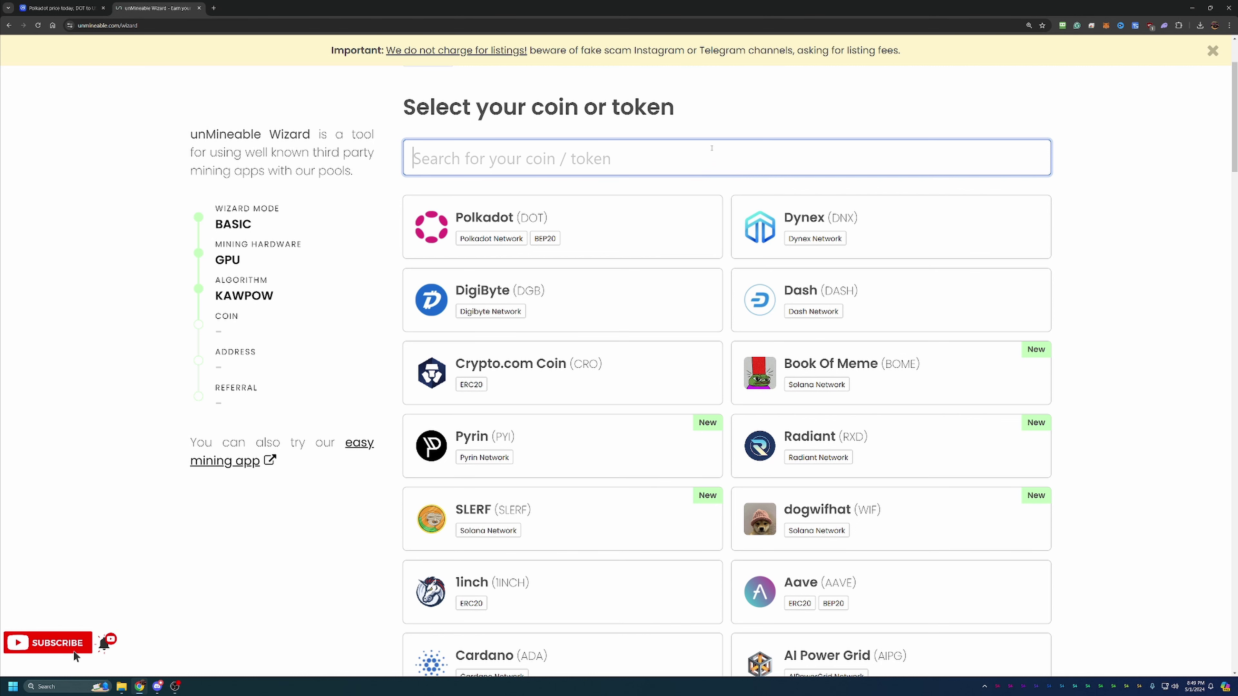
Pick Polkadot (DOT), paste the DOT wallet address, and retype its last character to validate it
click(698, 214)
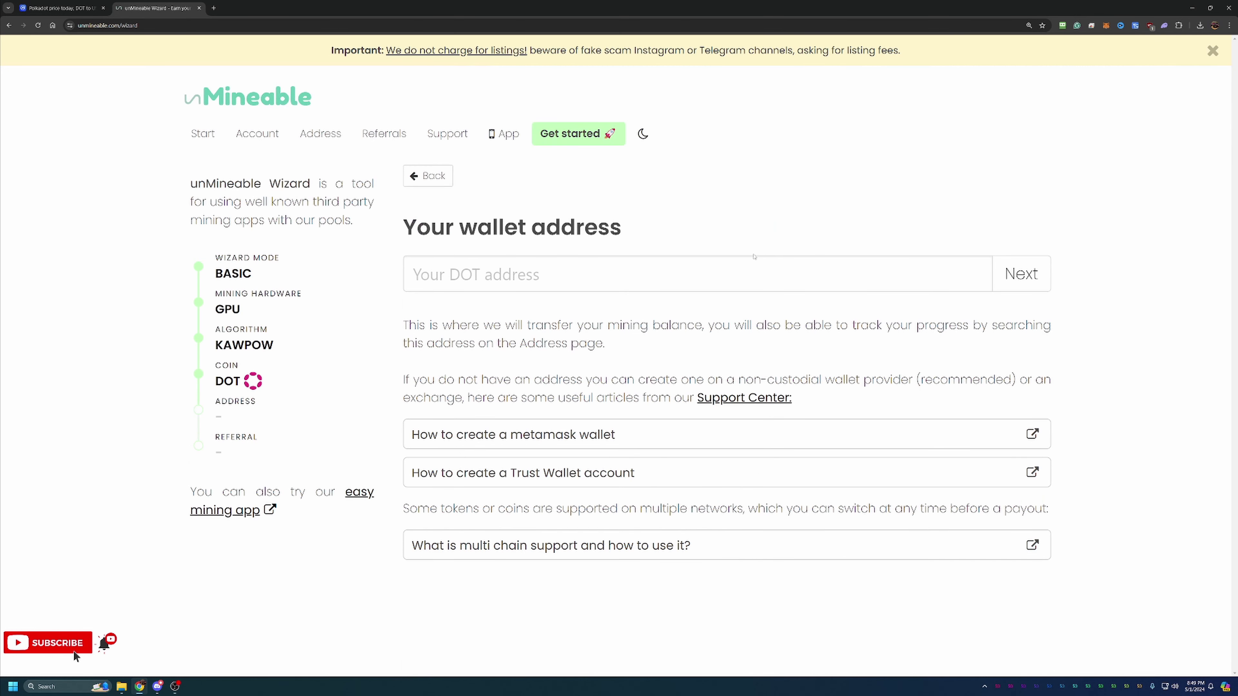
click(713, 264)
text(0xbdcc079BBb23C1D9a6F36AA31309676C258aBAC7)
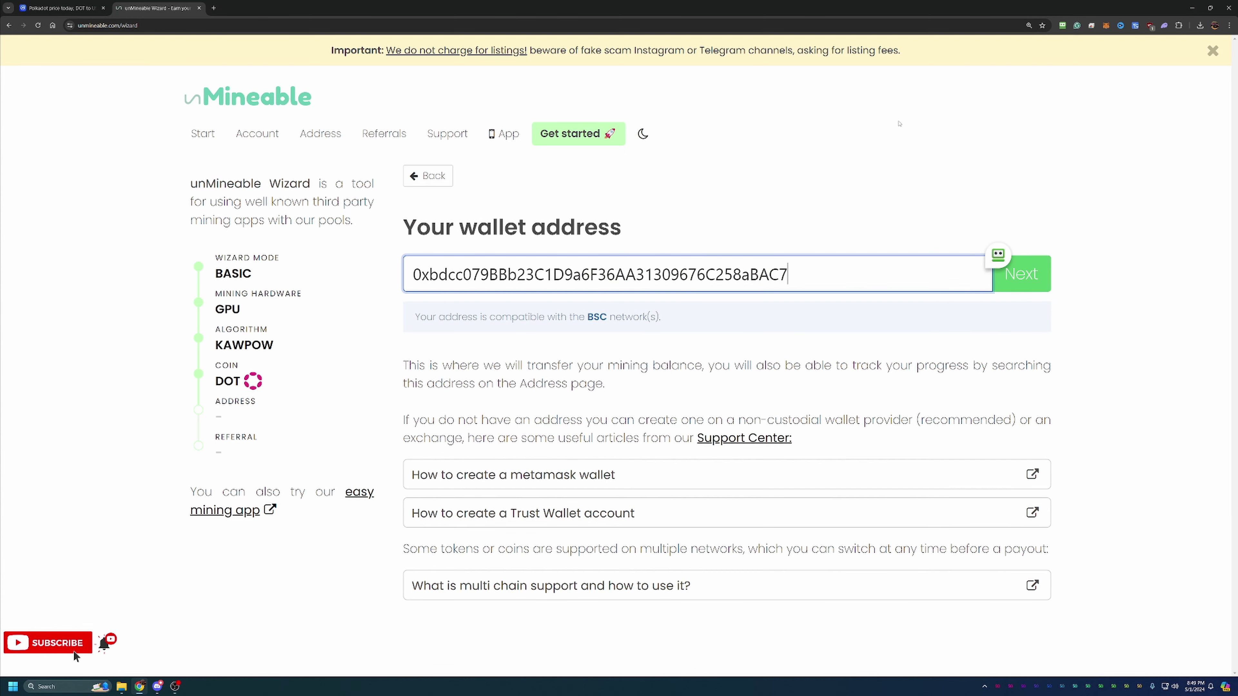
key(BackSpace)
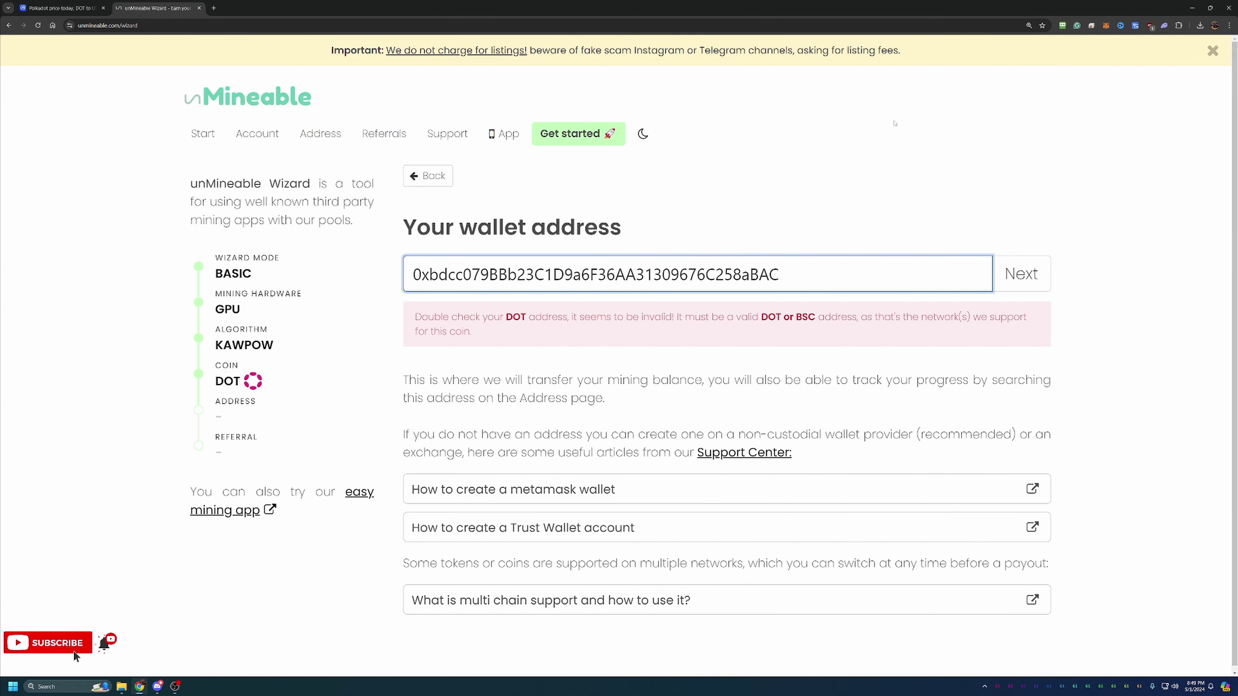
text(4)
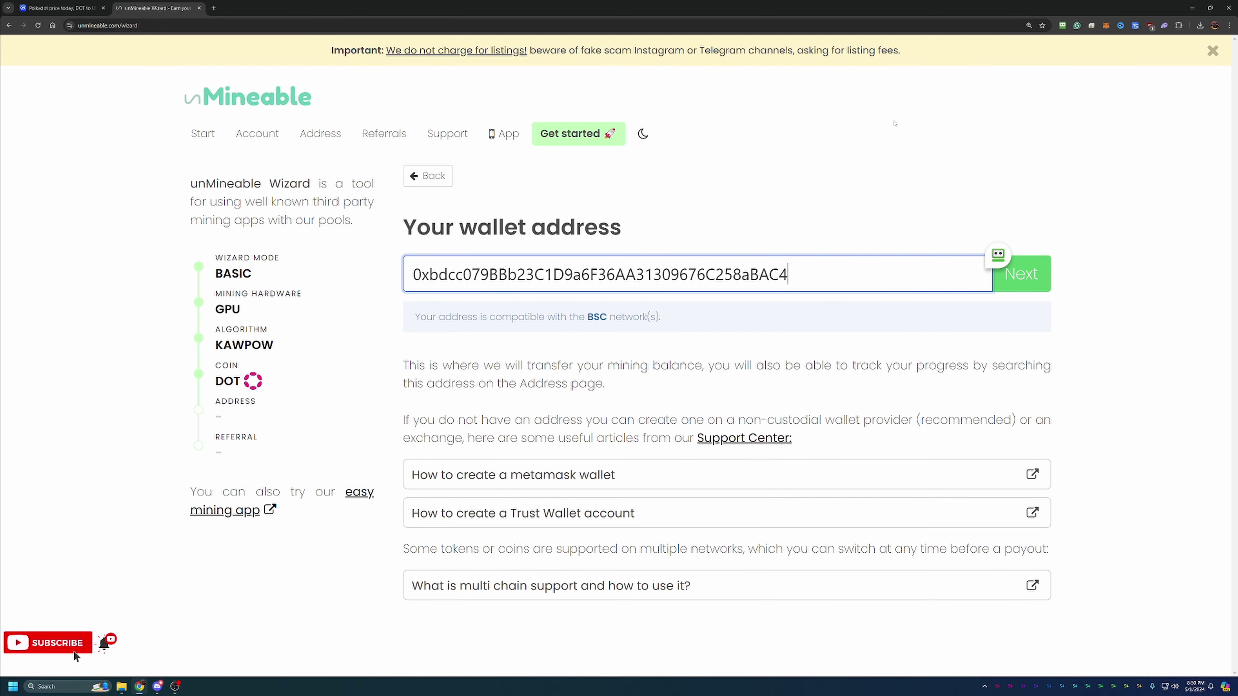
key(BackSpace)
text(7)
click(1035, 278)
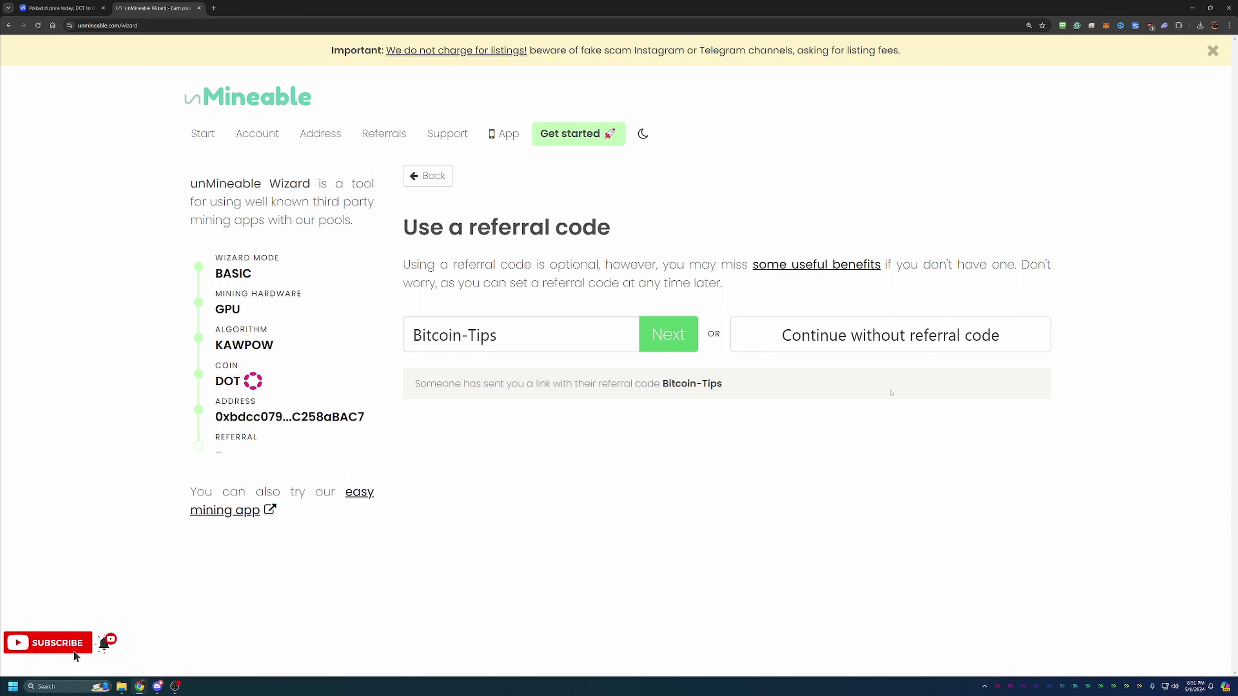
click(667, 340)
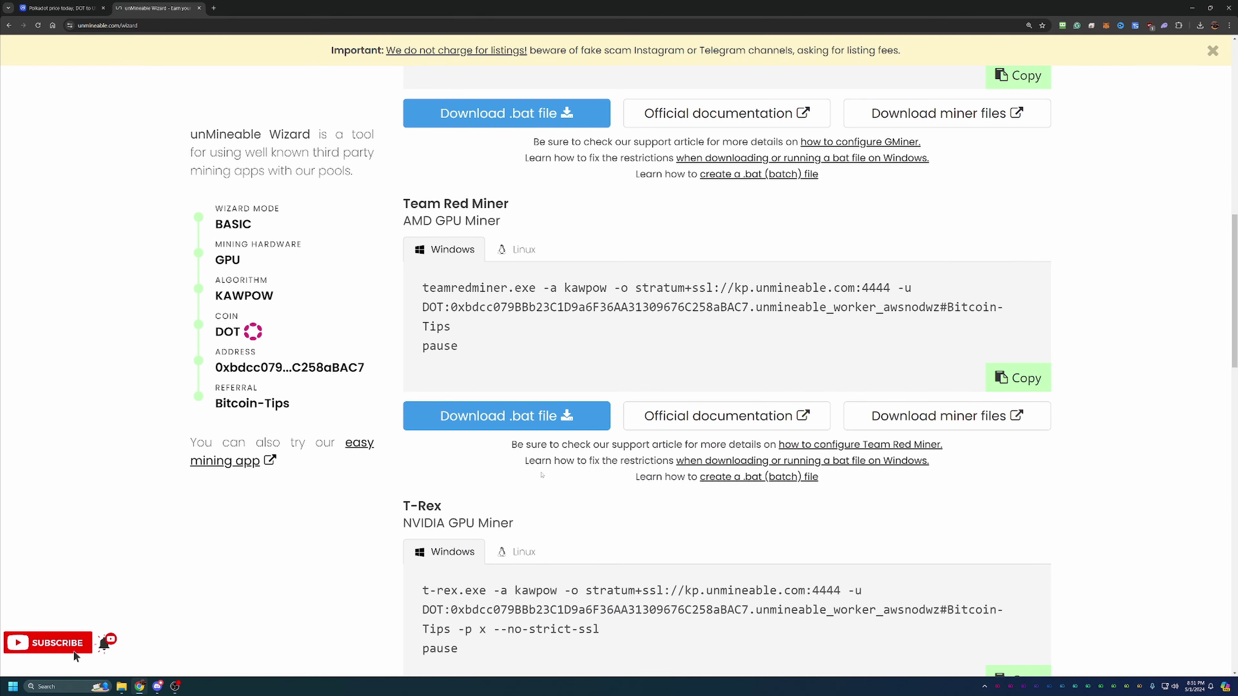
scroll(543, 473, up, 8)
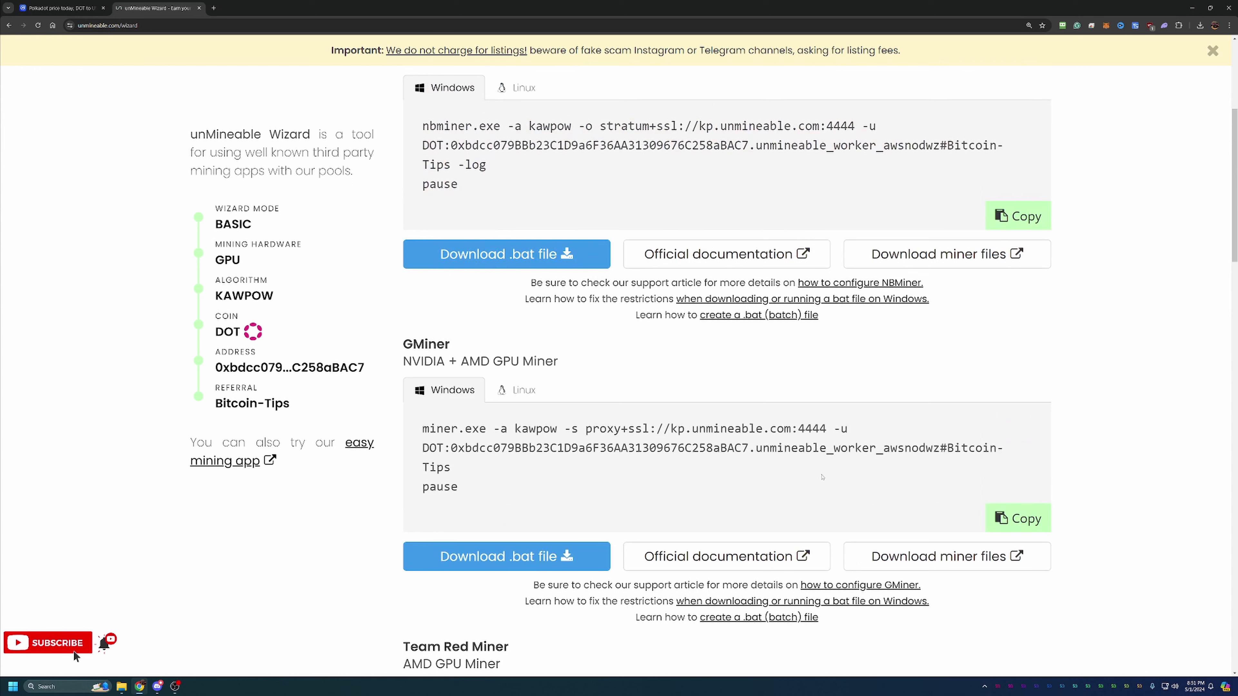
Open GMiner's GitHub releases page from its Download miner files link
click(917, 562)
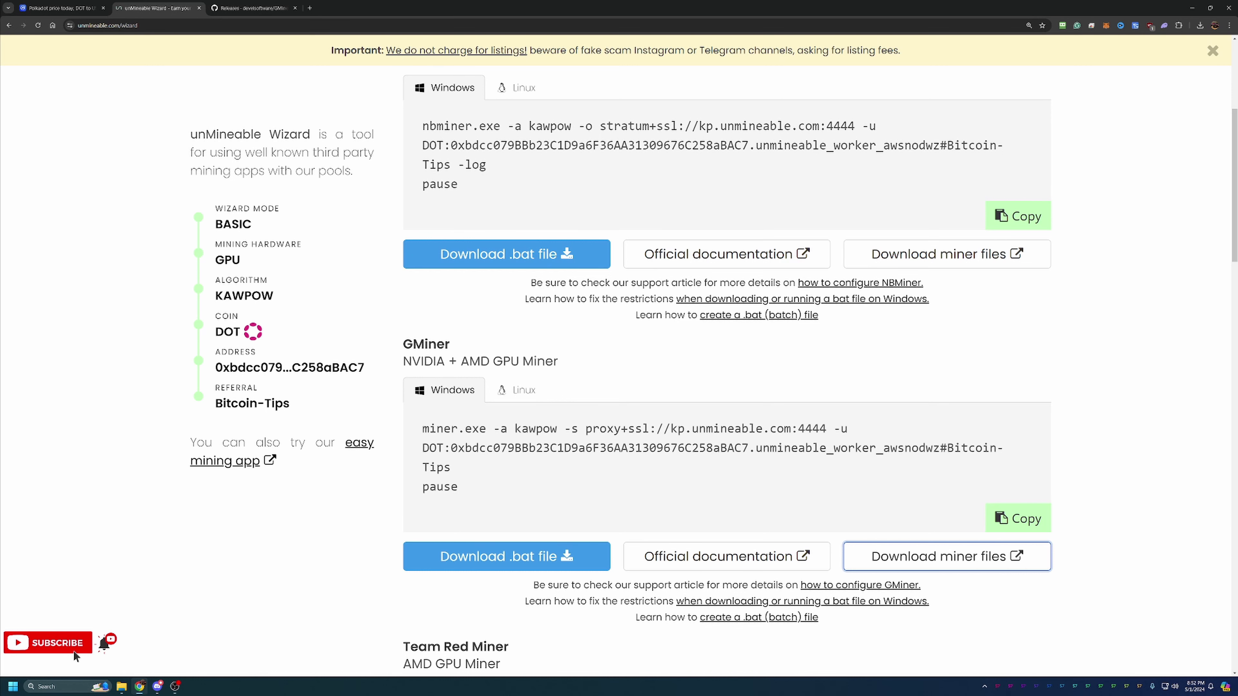
Run unmineable-DOT-kawpow-gminer.bat from gminer_3_43_windows64, allowing it past SmartScreen with Run anyway
key(alt+Tab)
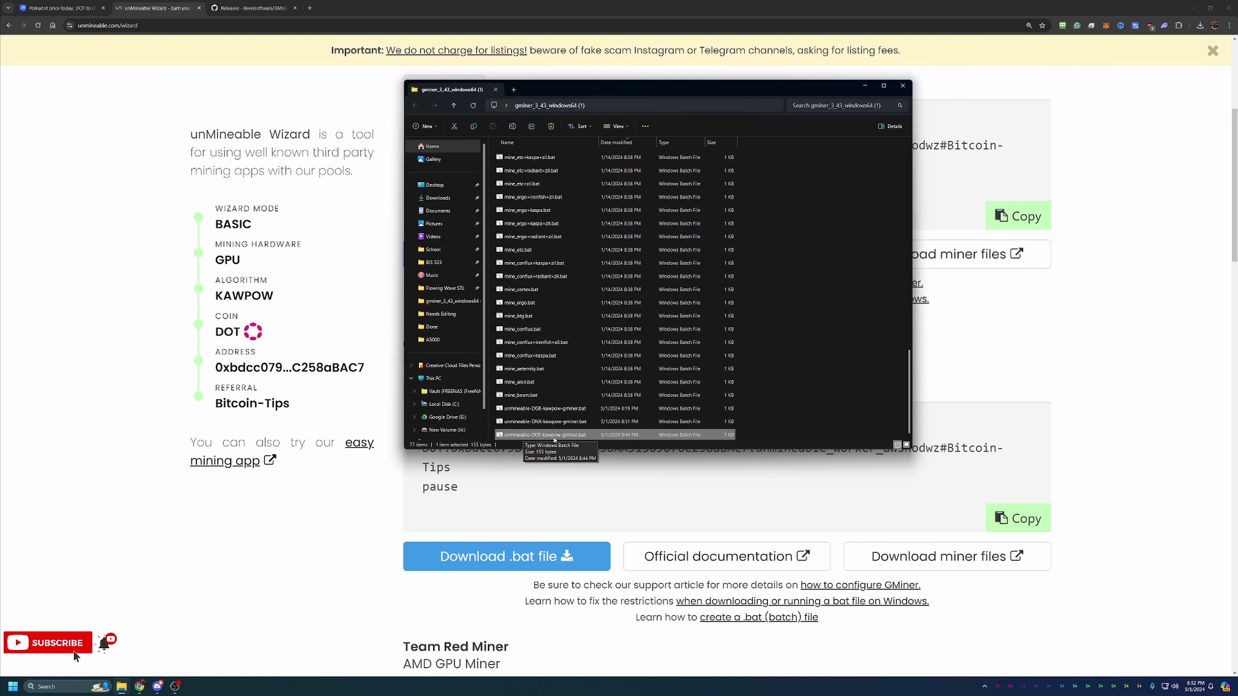
double_click(589, 438)
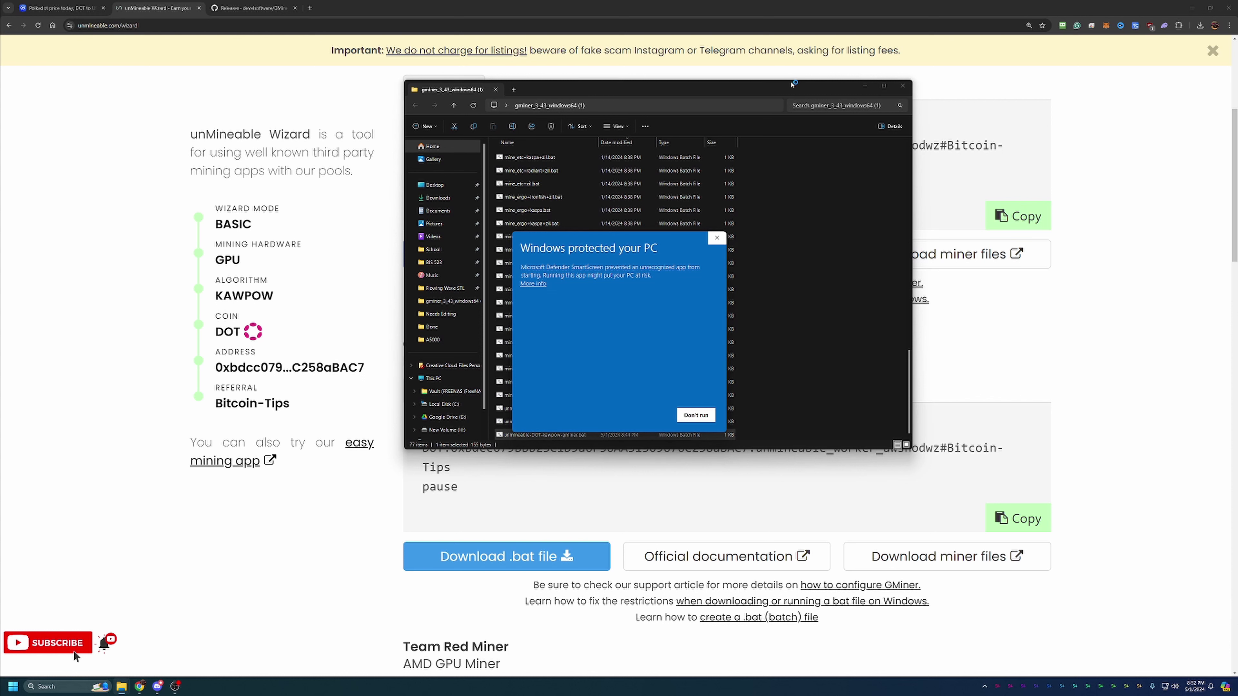
click(529, 284)
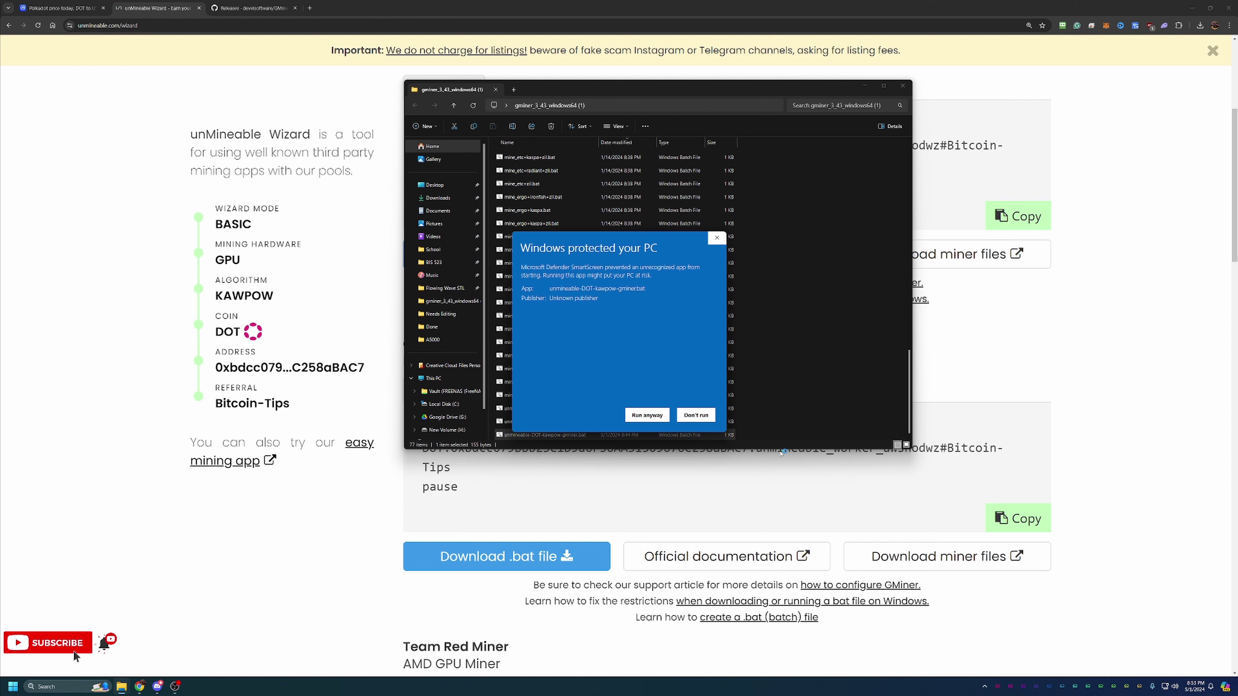
click(654, 414)
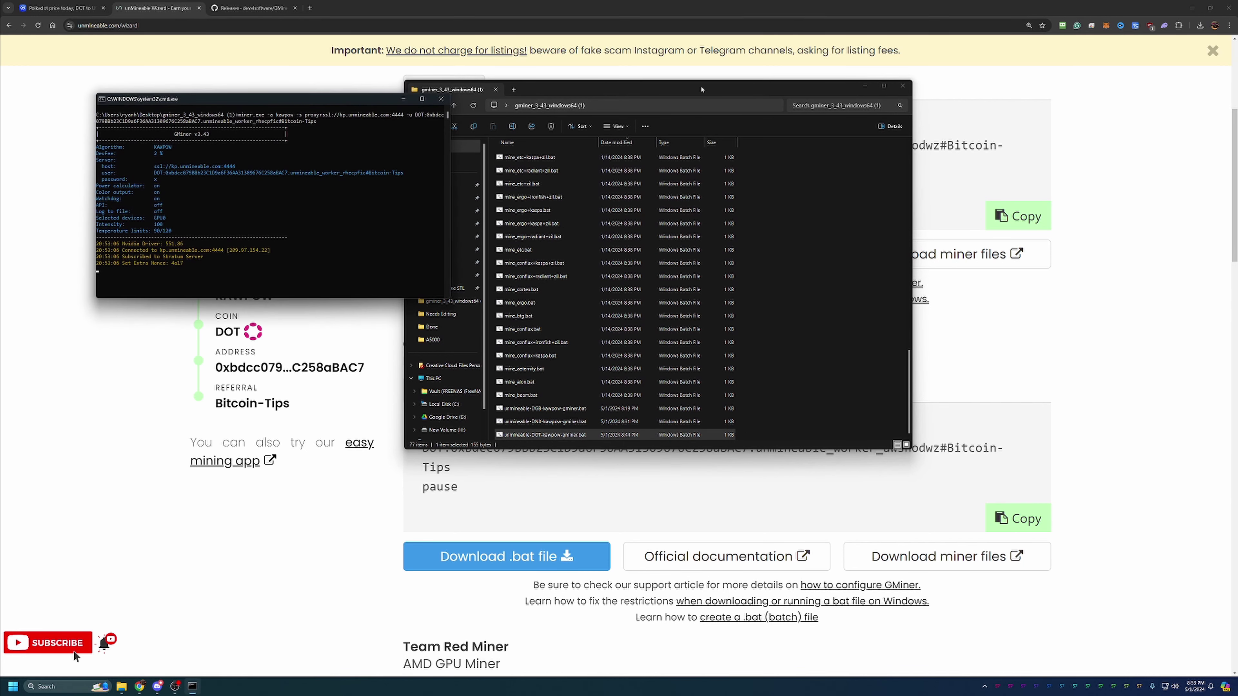
Move the File Explorer window aside while GMiner connects and starts hashing
drag(702, 89, 1237, 90)
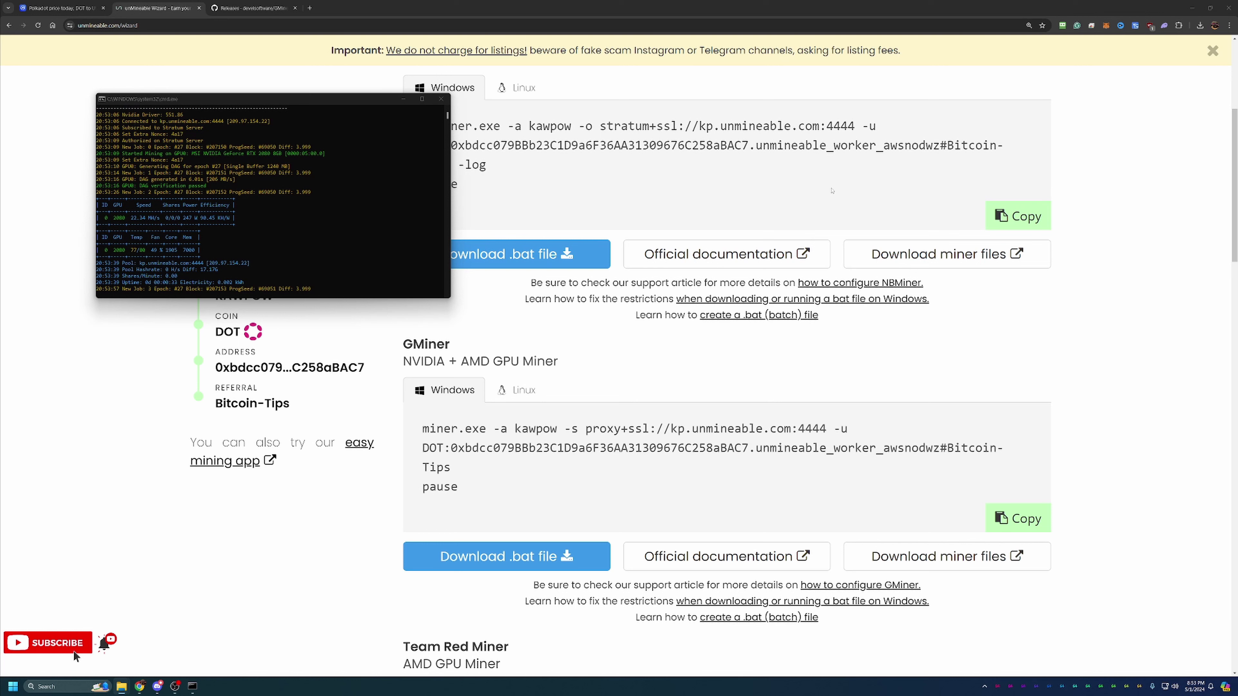
Bring the GMiner console to the screen centre to review its ~22.34 MH/s stats
drag(352, 105, 795, 194)
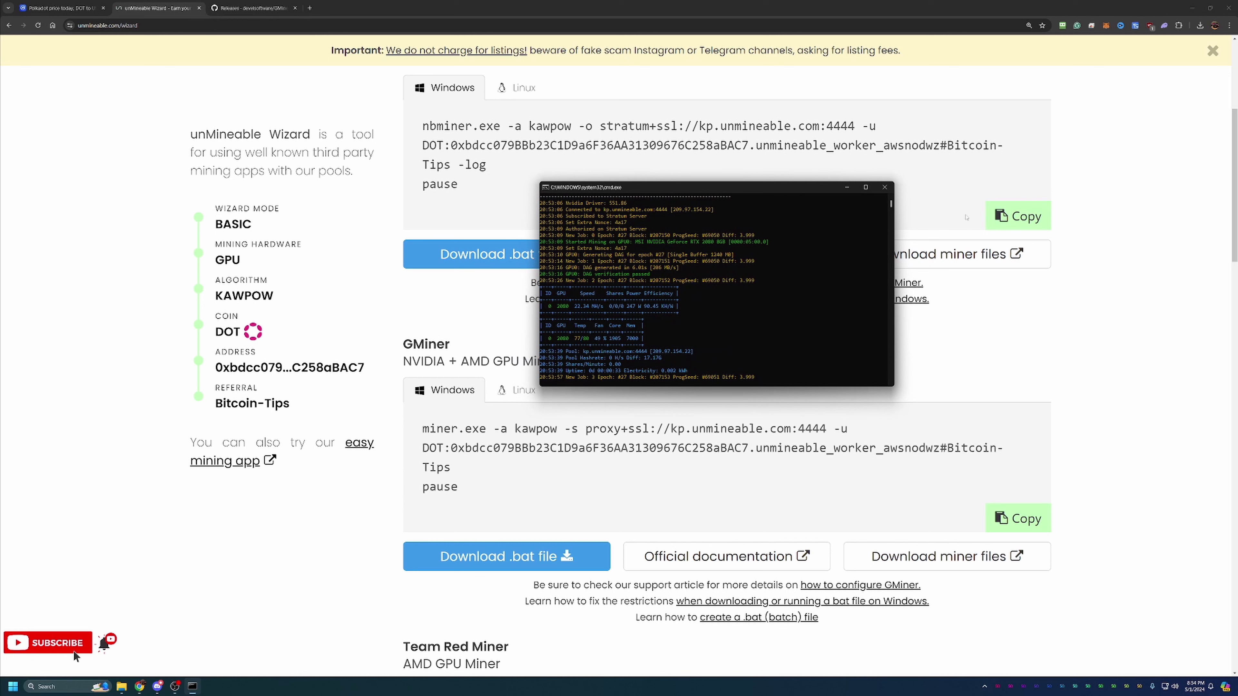